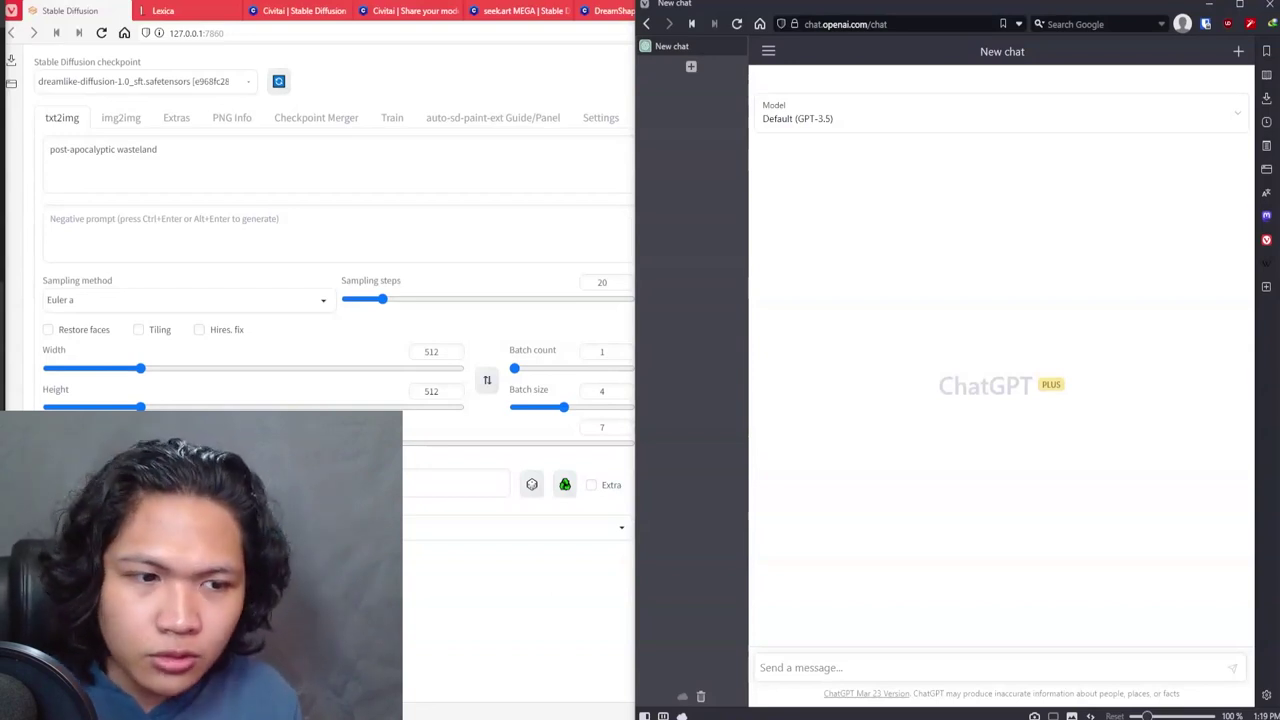
- Enter 'bush' as the negative prompt
left_click(230, 246)
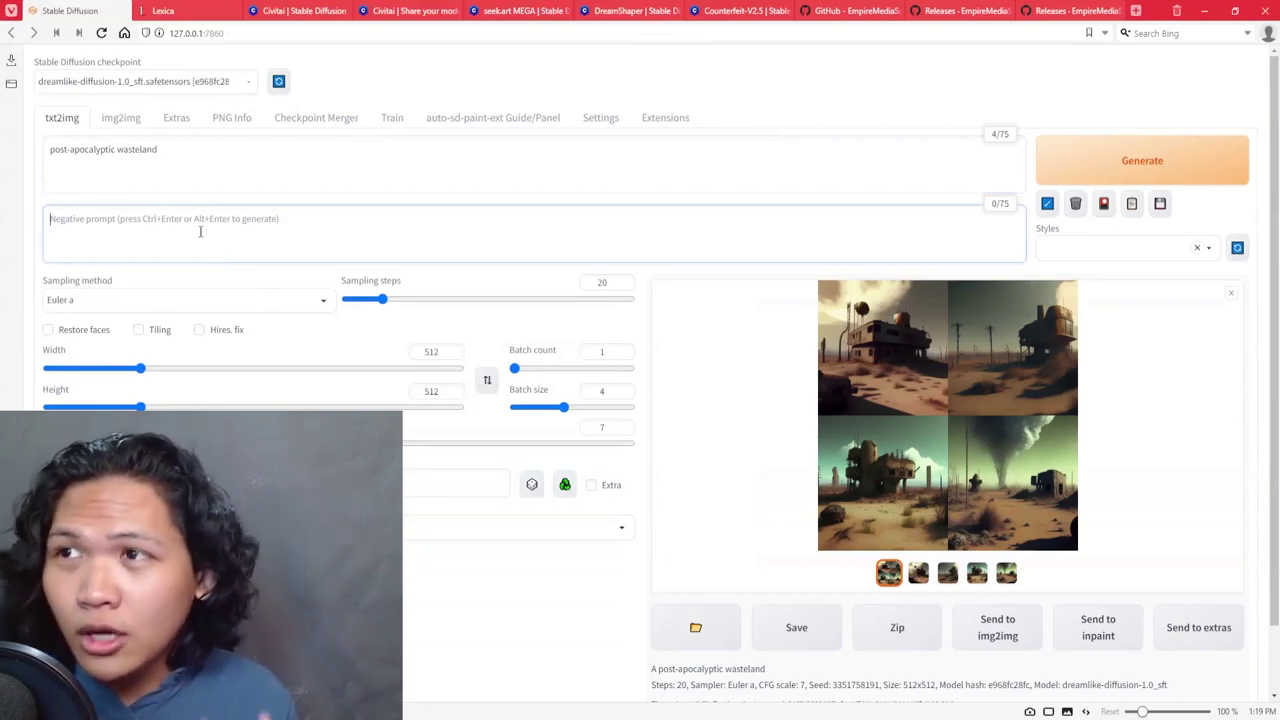
type("bush")
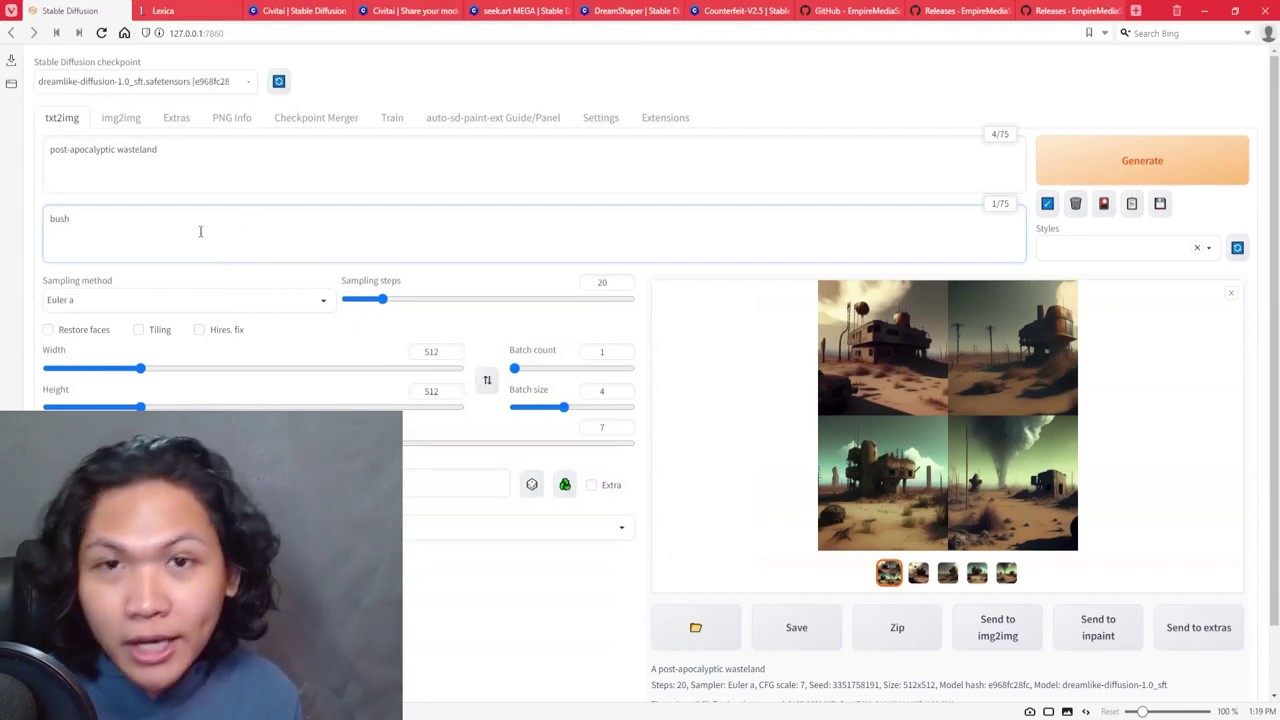
- Append ', (sunset)' to the prompt so sunset is wrapped in emphasis parentheses
left_click(207, 151)
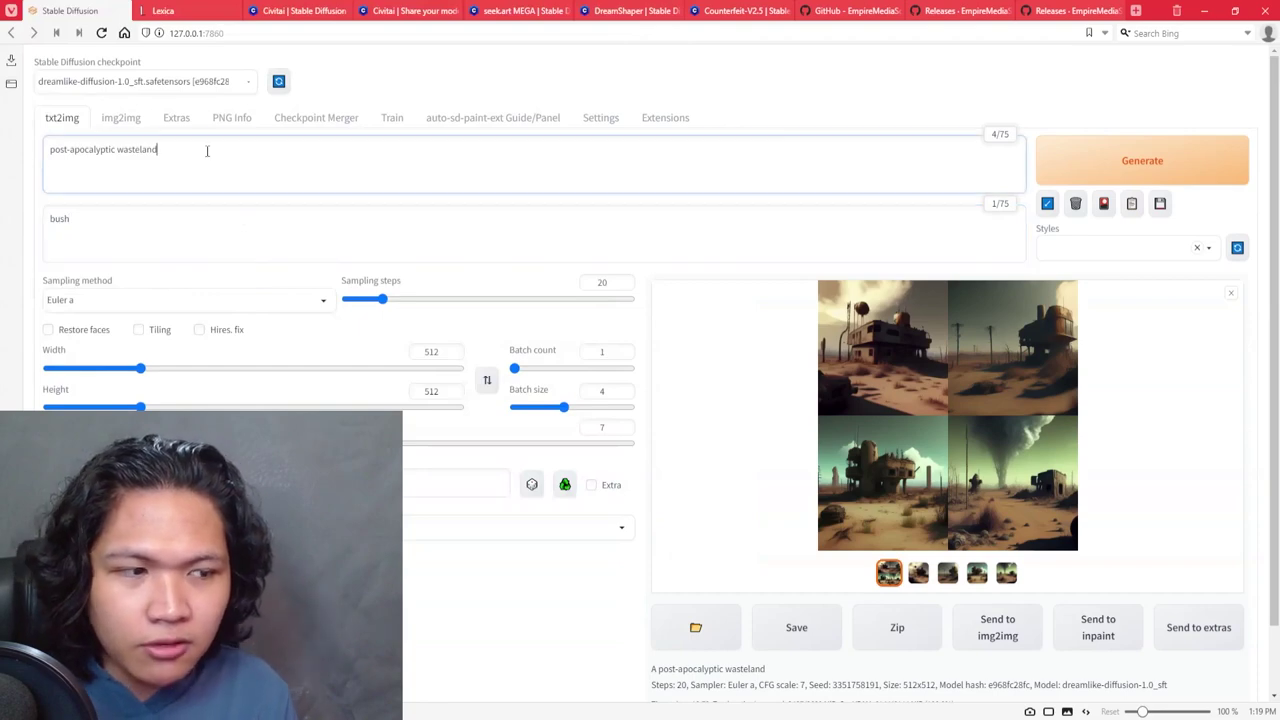
type(", sunset")
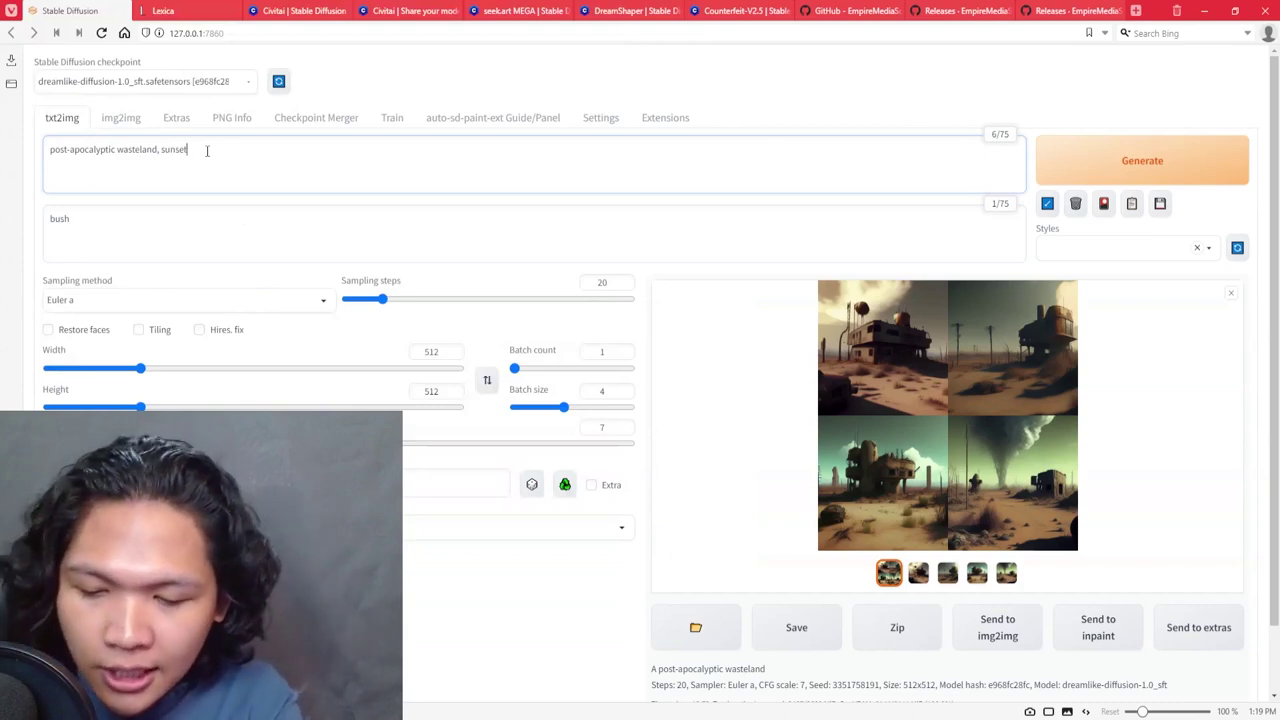
type(")")
key("ctrl+Left")
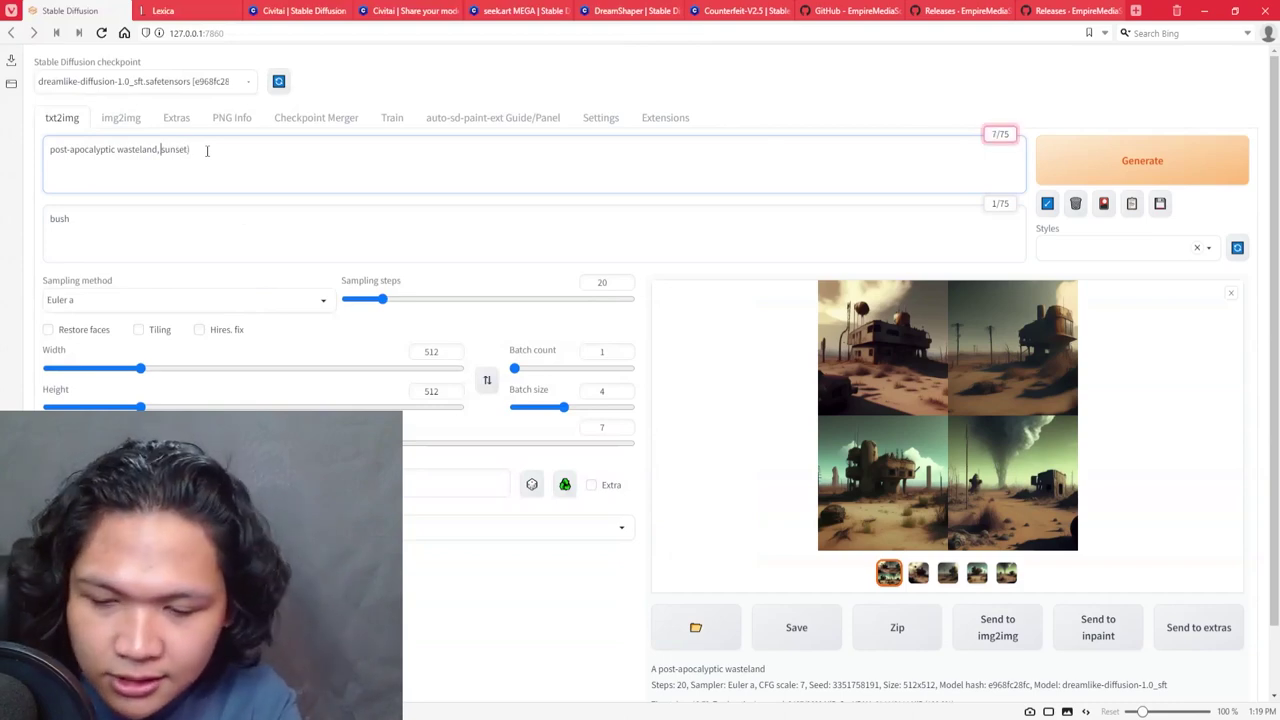
type("(")
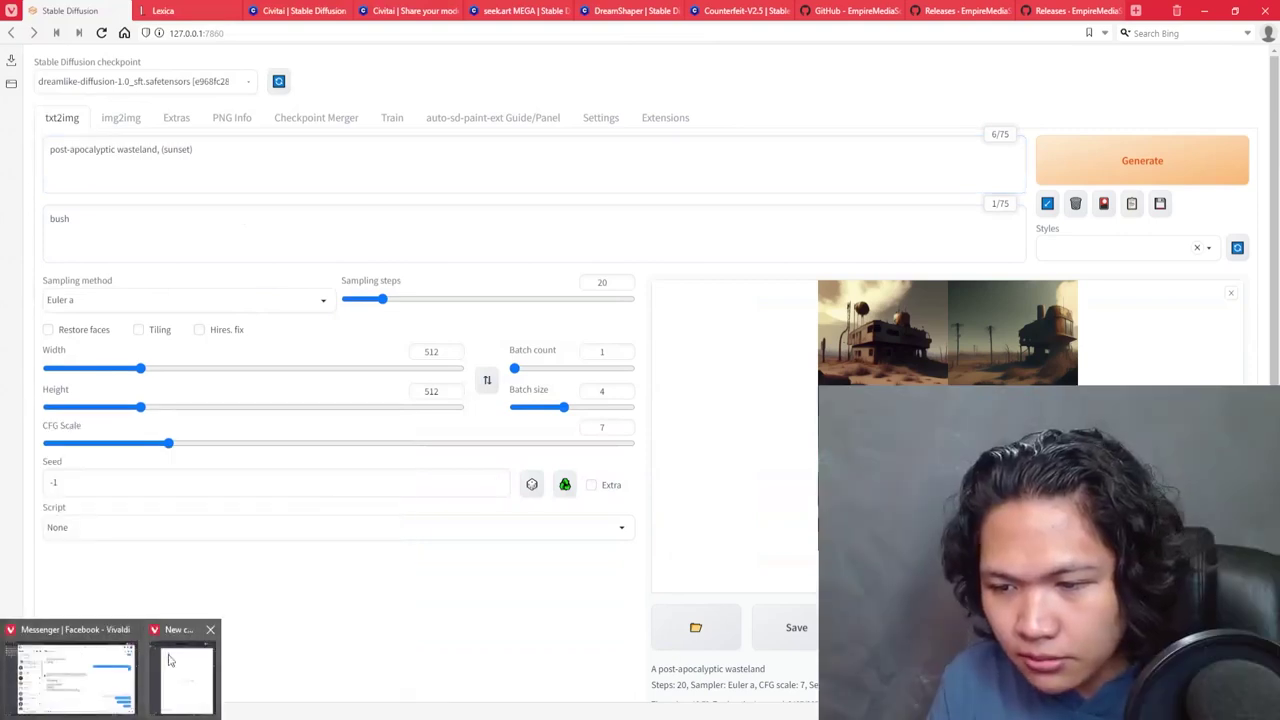
- Ask ChatGPT for 20 keywords for the concept 'post-apocalyptic wasteland' using the pasted template
left_click(166, 671)
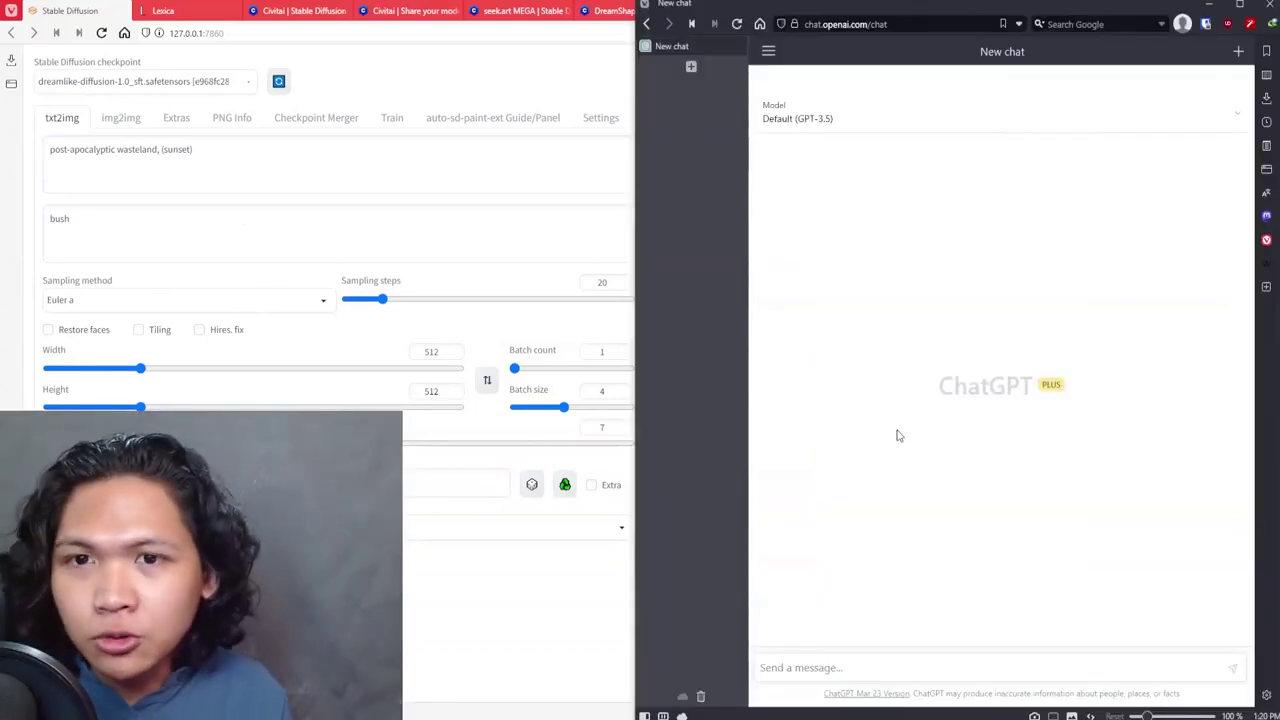
type("give me 20 keywords related to my concept. do not list them as a numbered list. list them down like this: keyword1, keyword2, keyword3...  my concept is")
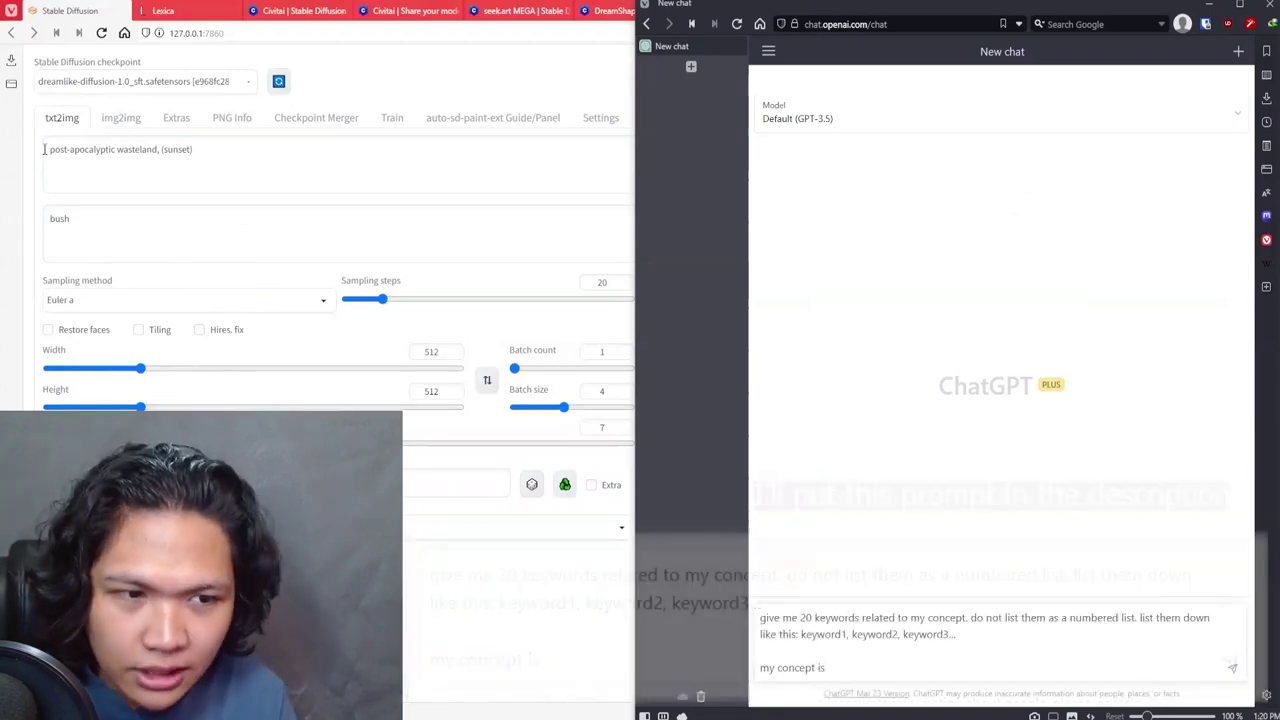
left_click_drag(50, 149, 158, 149)
key("ctrl+c")
key("alt+Tab")
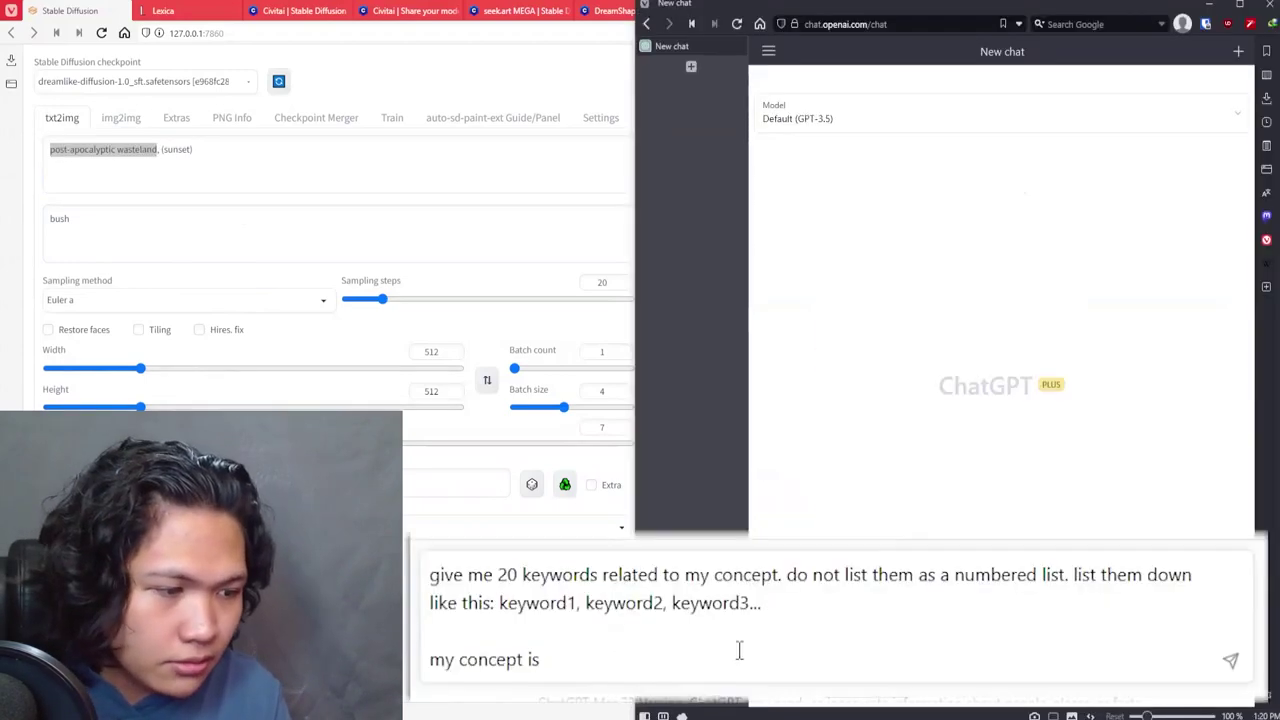
key("ctrl+v")
key("Return")
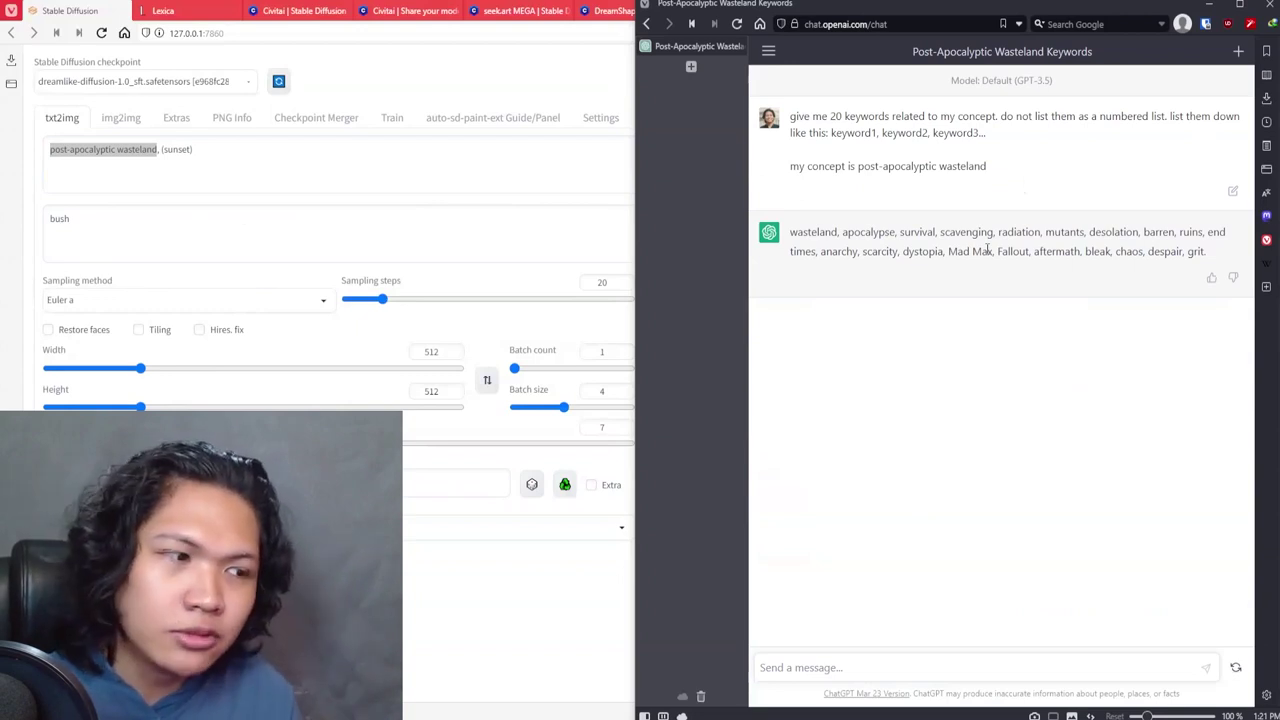
- Append ChatGPT's full 20-keyword list to the prompt after '(sunset)'
left_click_drag(992, 251, 948, 251)
key("ctrl+c")
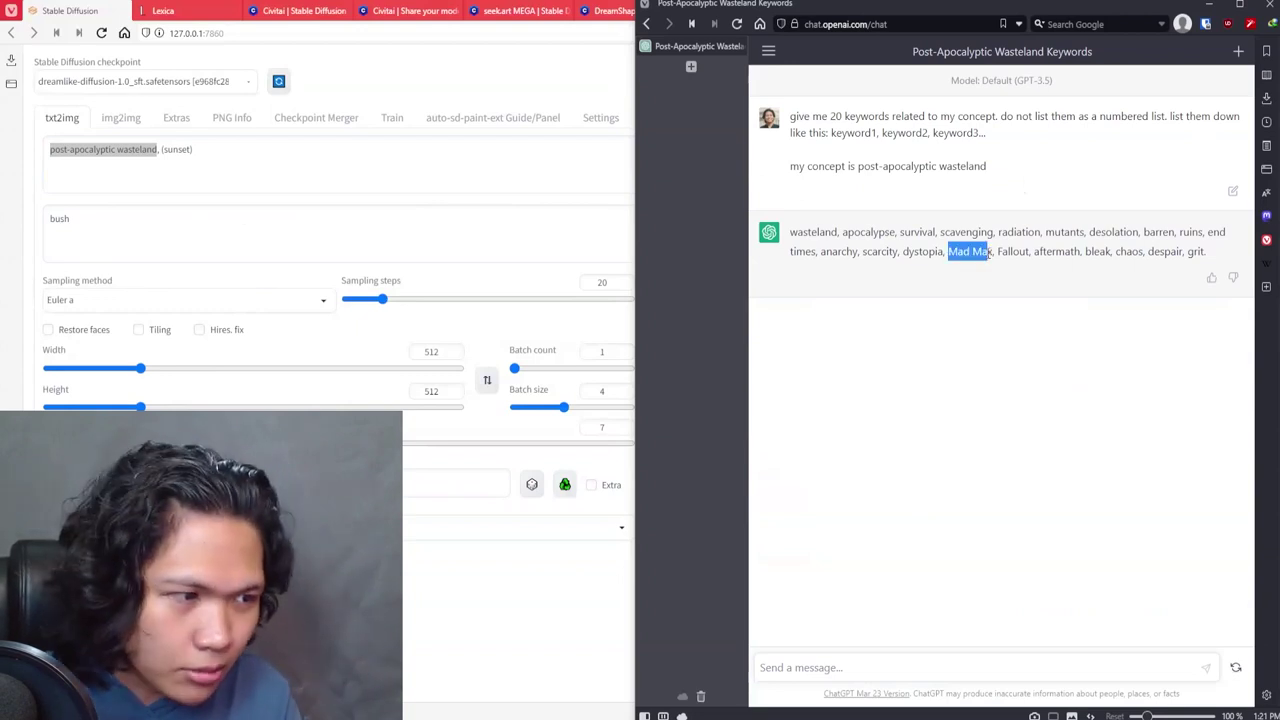
left_click(367, 172)
type(",")
key("ctrl+v")
type(",")
key("alt+Tab")
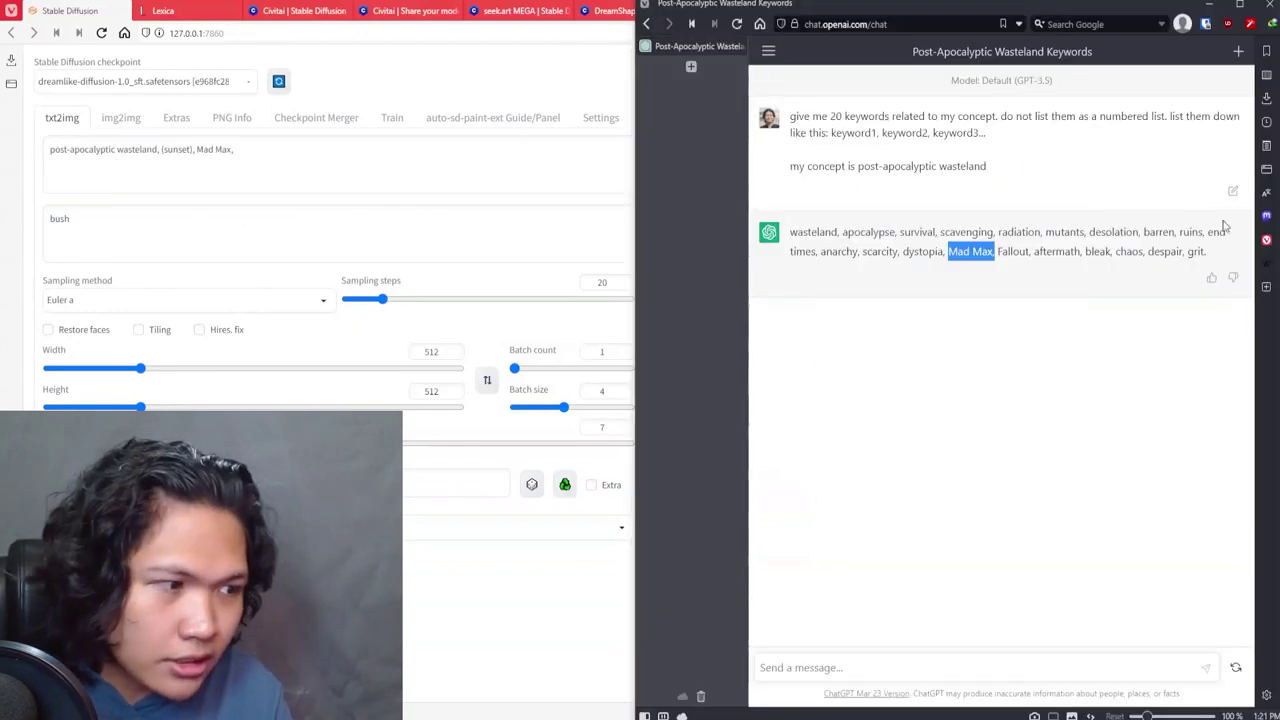
left_click_drag(1228, 258, 790, 232)
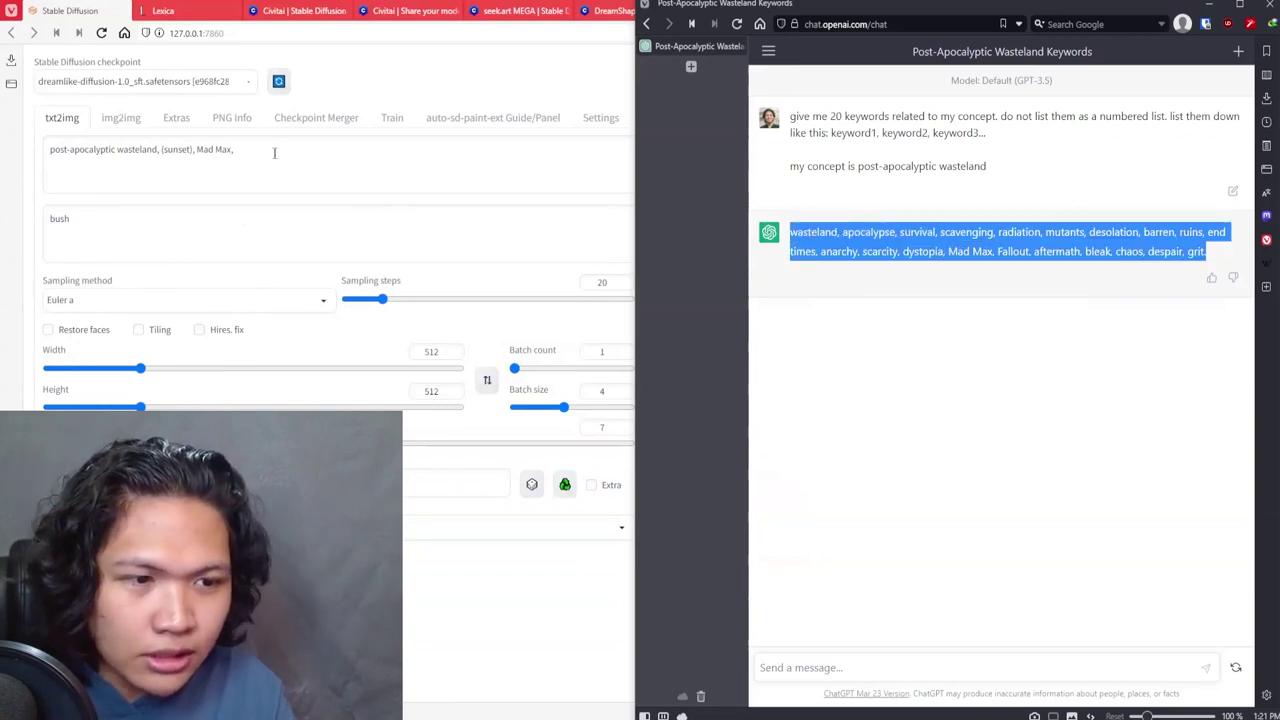
key("ctrl+c")
key("alt+Tab")
left_click_drag(197, 149, 292, 157)
key("ctrl+v")
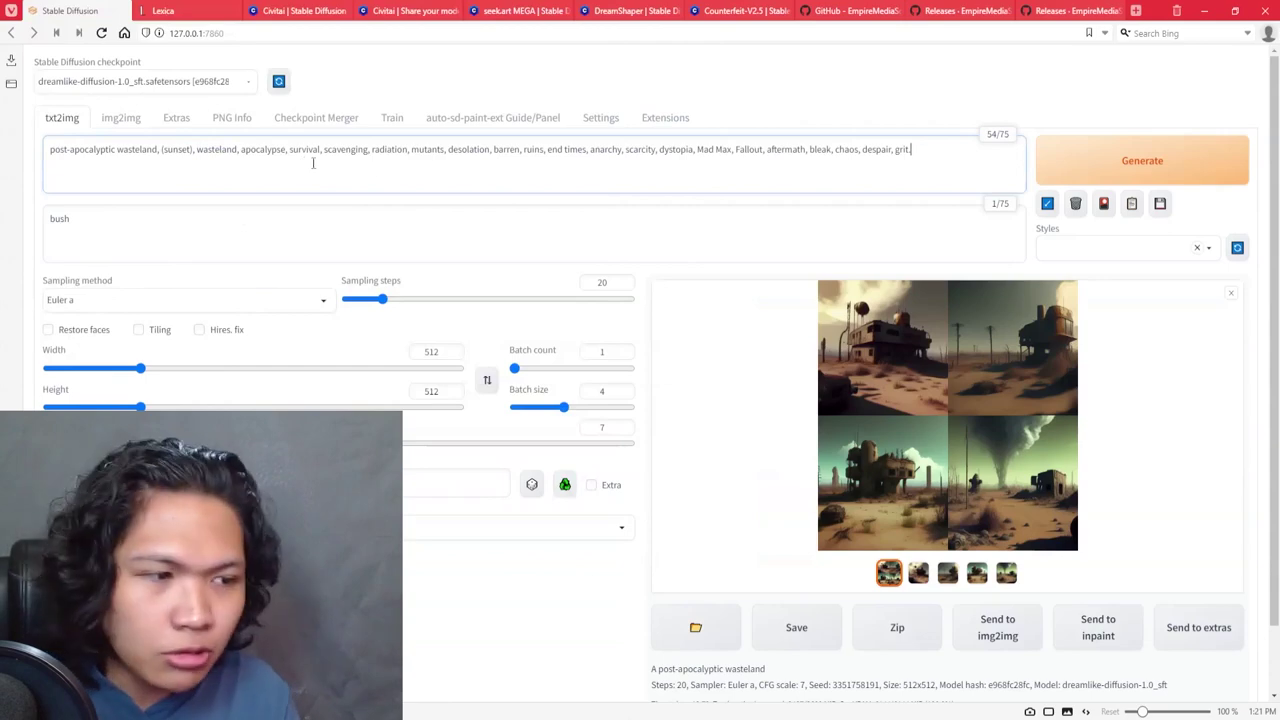
- View the new wasteland image grid at full size, then close the preview
left_click(898, 309)
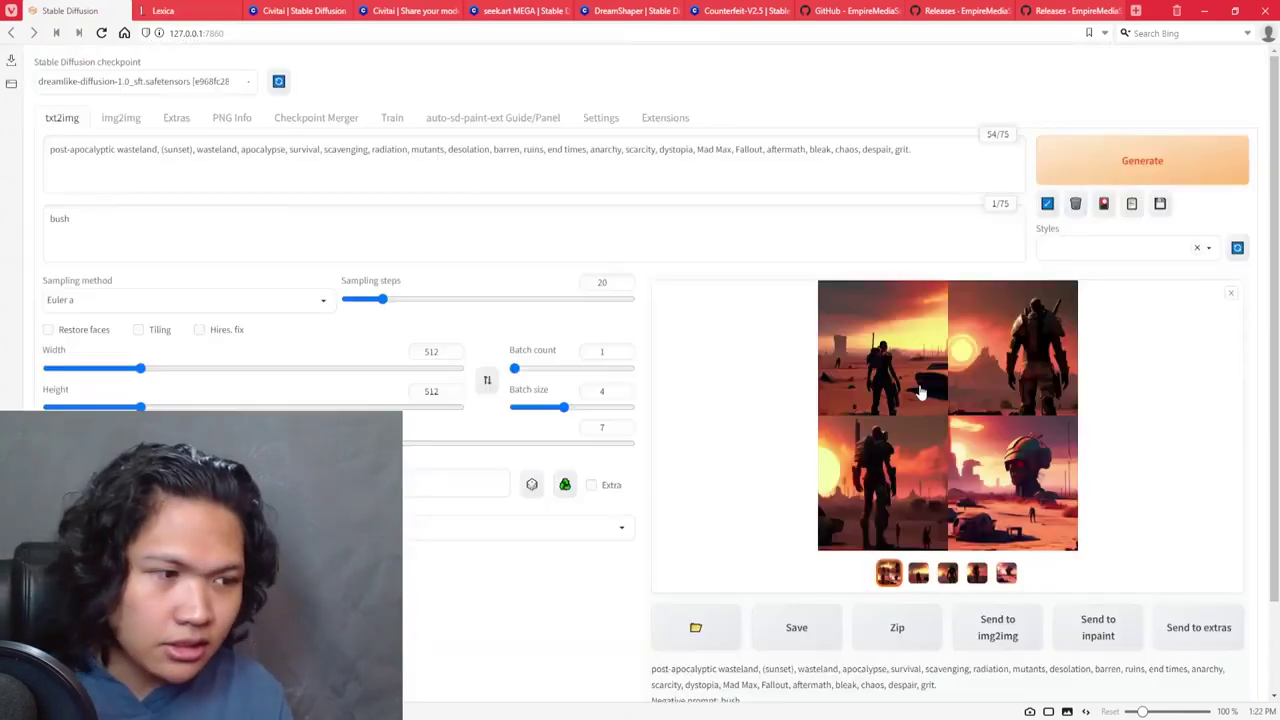
left_click(919, 386)
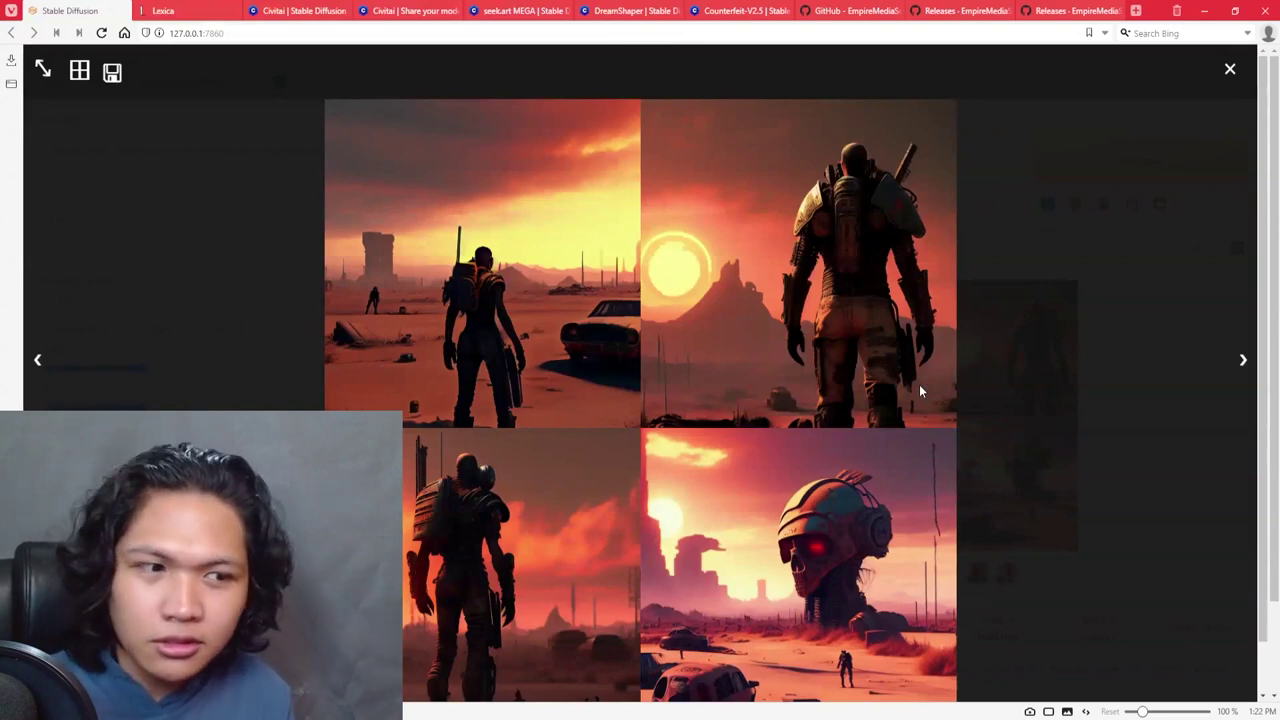
left_click(320, 341)
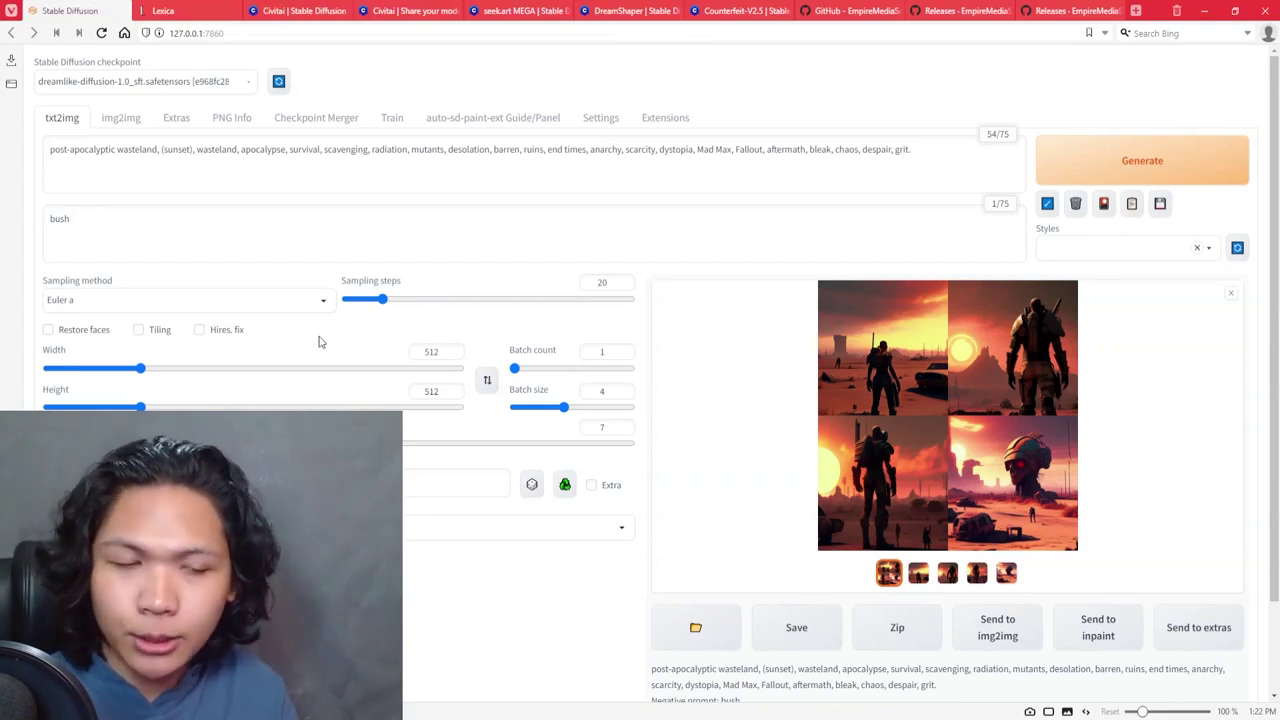
- Lower the image height from 512 to 320 for wide landscape images
left_click_drag(140, 403, 101, 407)
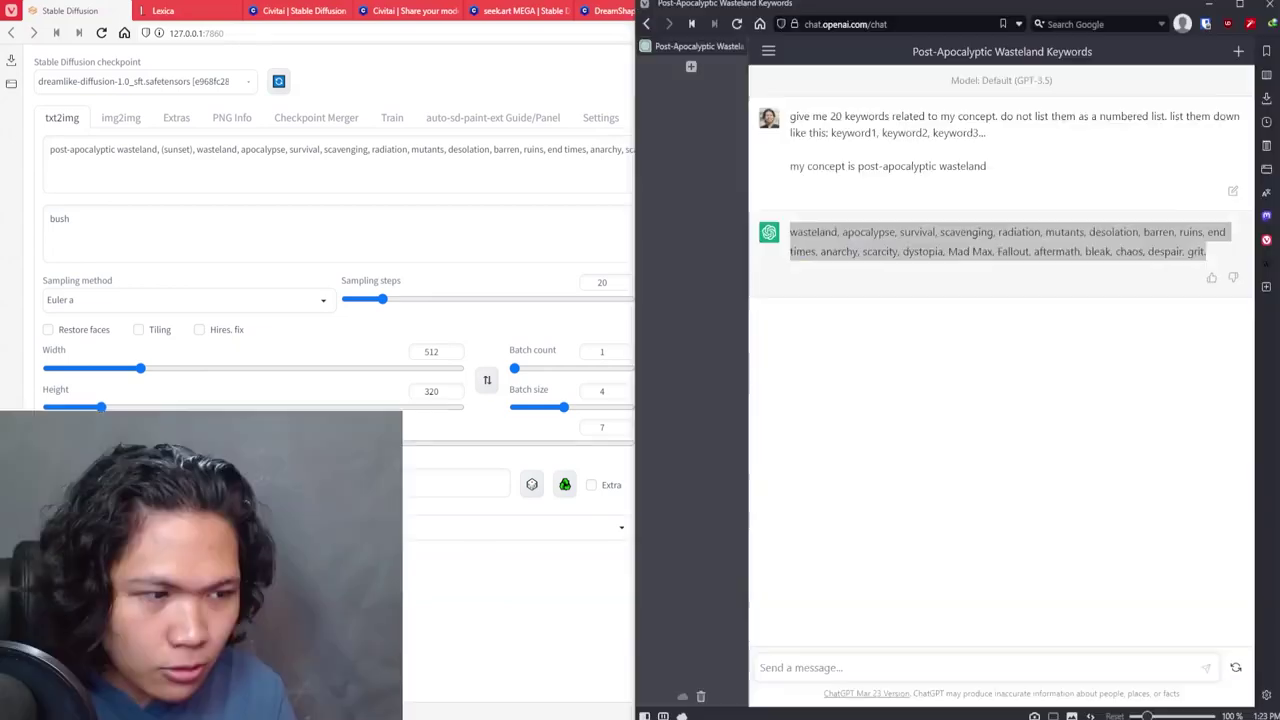
- Ask ChatGPT to 'make up 3 possible background/origin story for a post apocalyptic wasteland'
left_click(1030, 667)
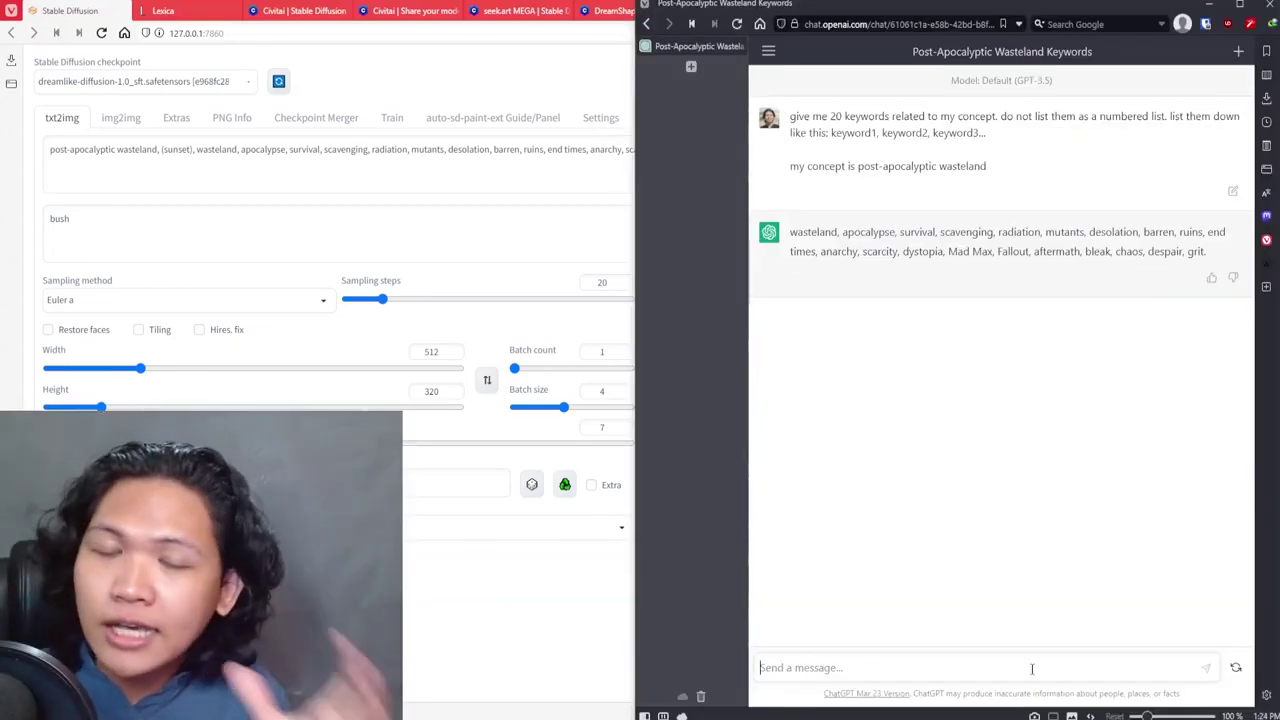
type("make up 3 possible background/origin story for")
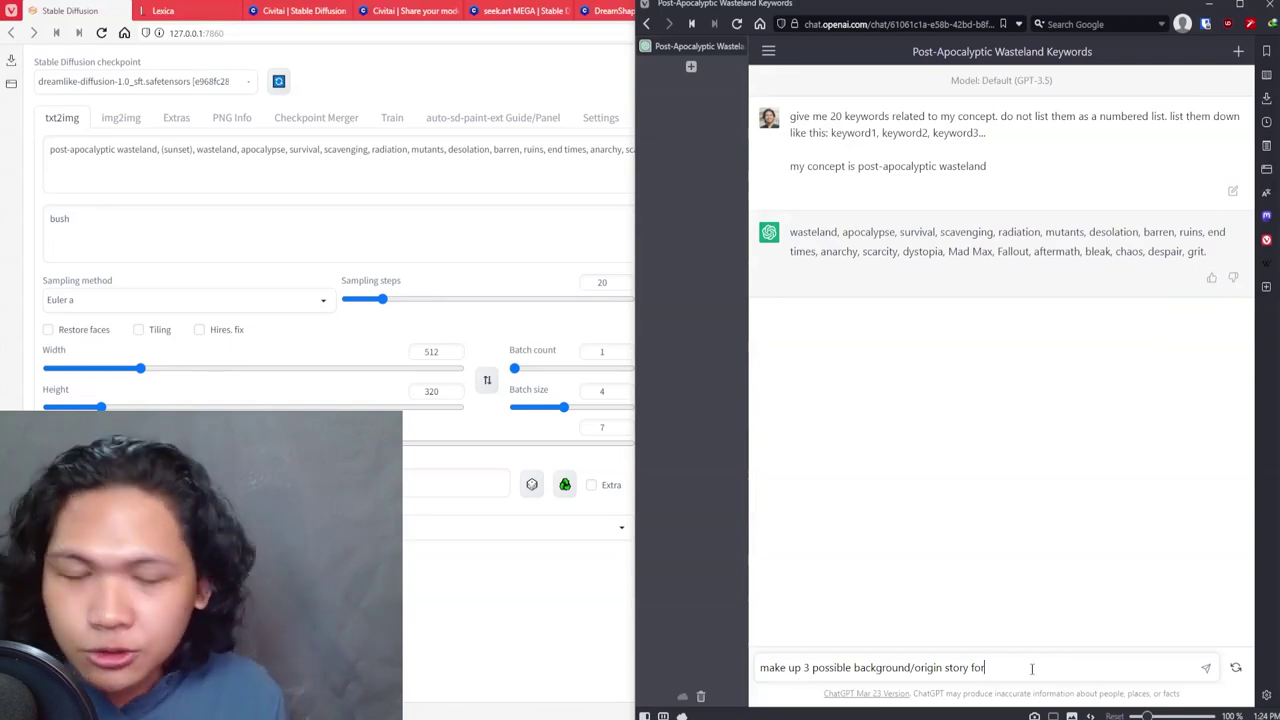
type("a post apocalyptic wasteland")
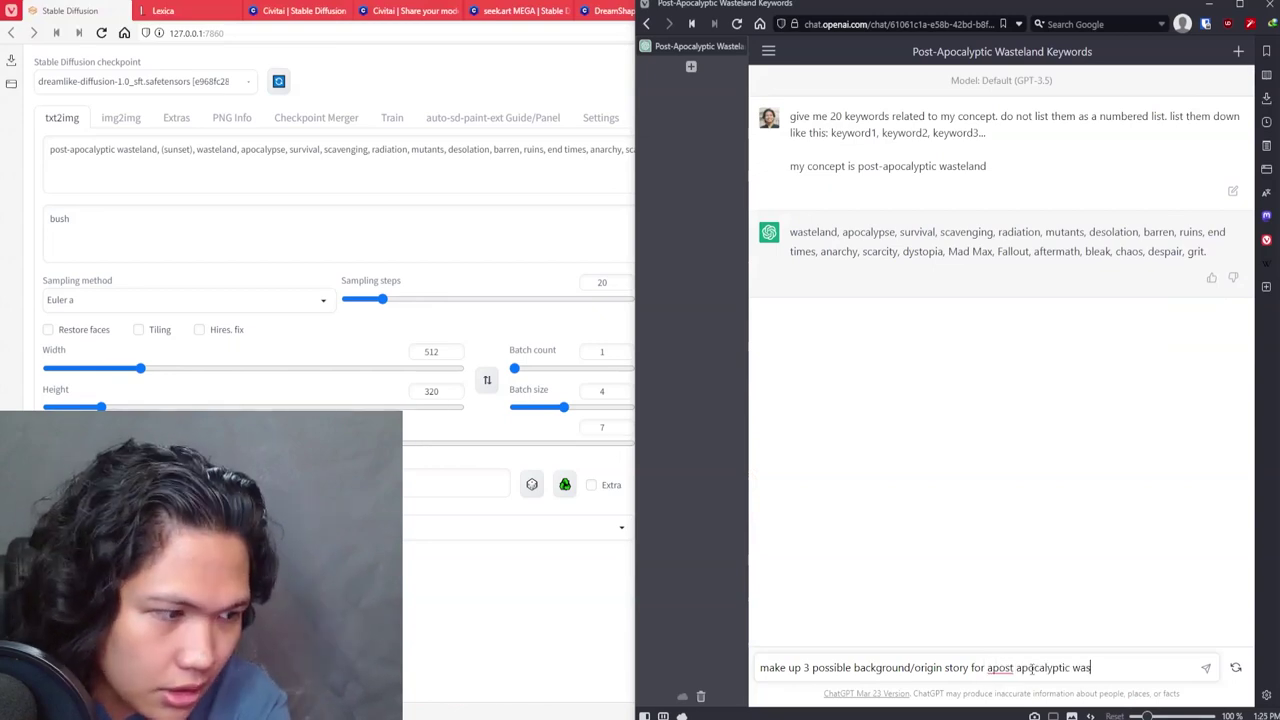
key("Return")
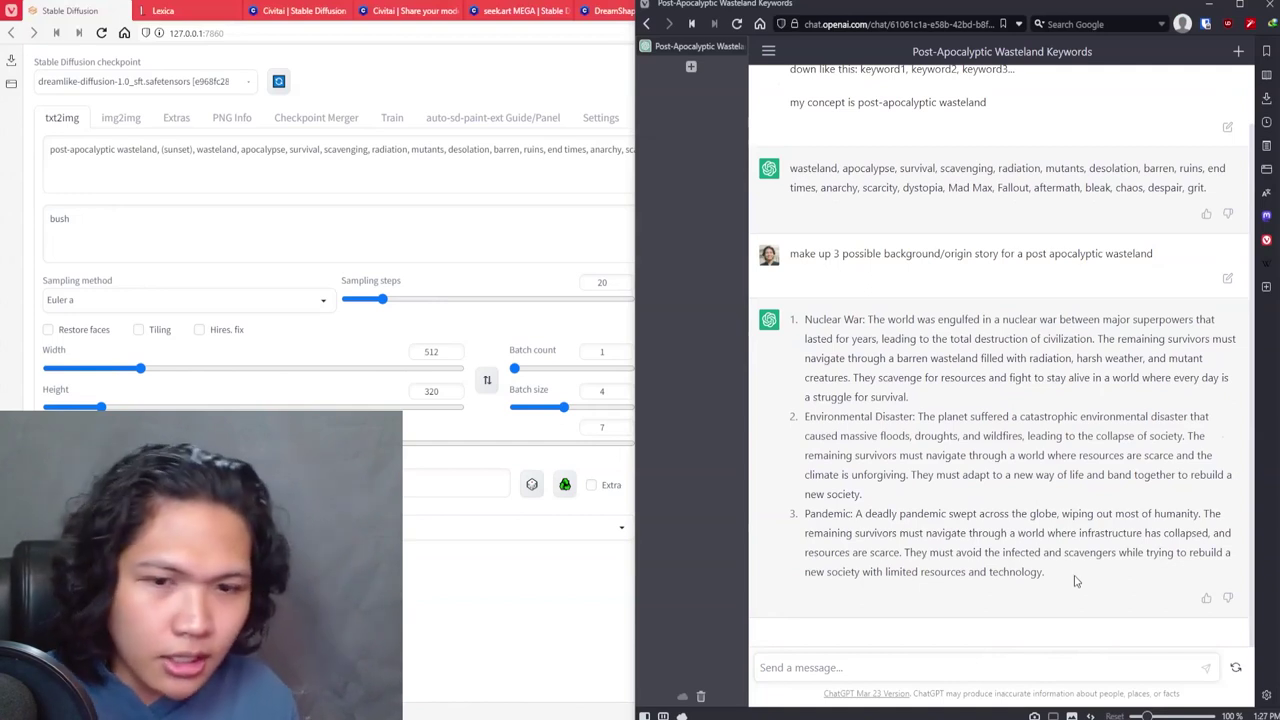
- Replace the prompt's tail with the Pandemic origin story and generate four new images
left_click_drag(1050, 573, 855, 514)
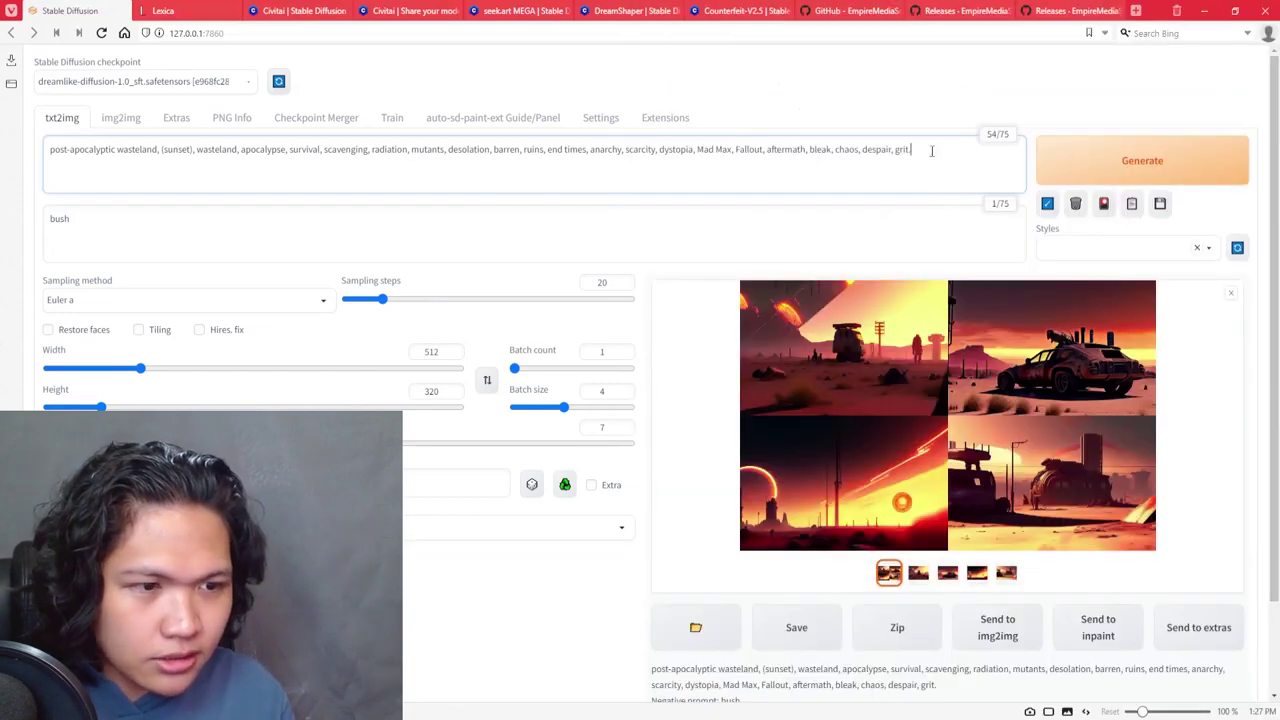
left_click_drag(931, 151, 309, 177)
key("ctrl+v")
left_click(1107, 149)
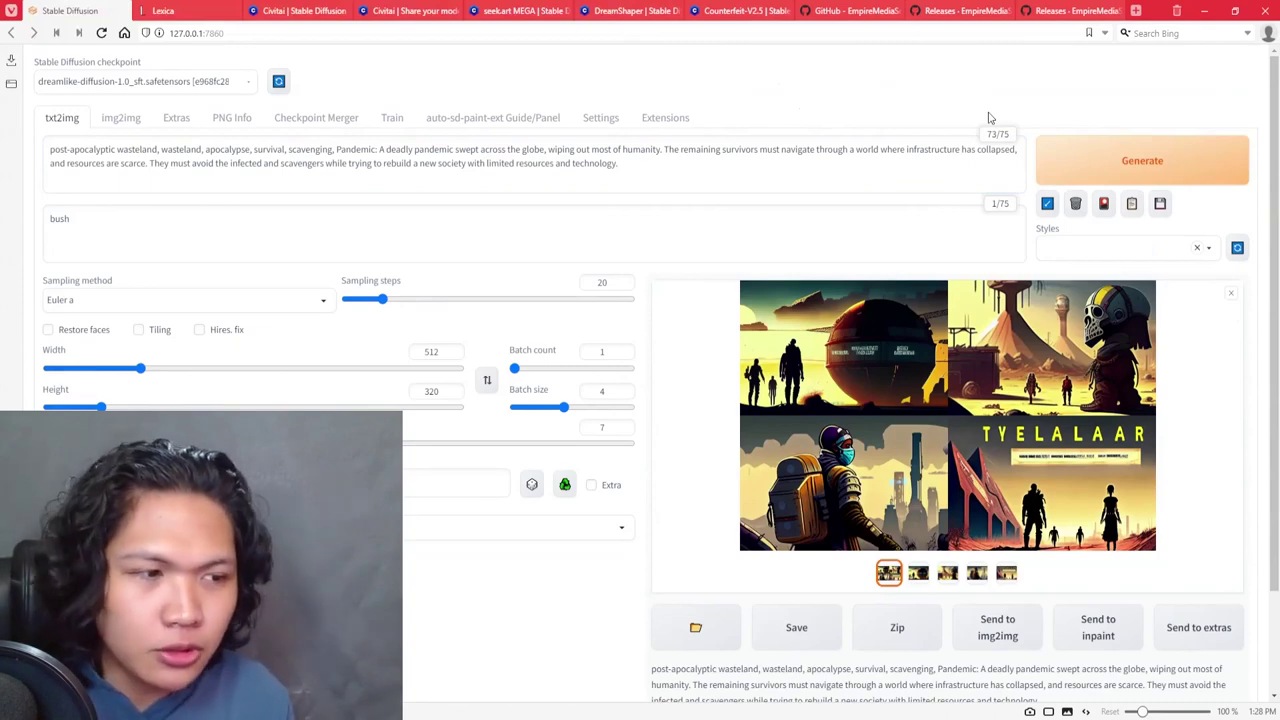
left_click_drag(680, 166, 337, 148)
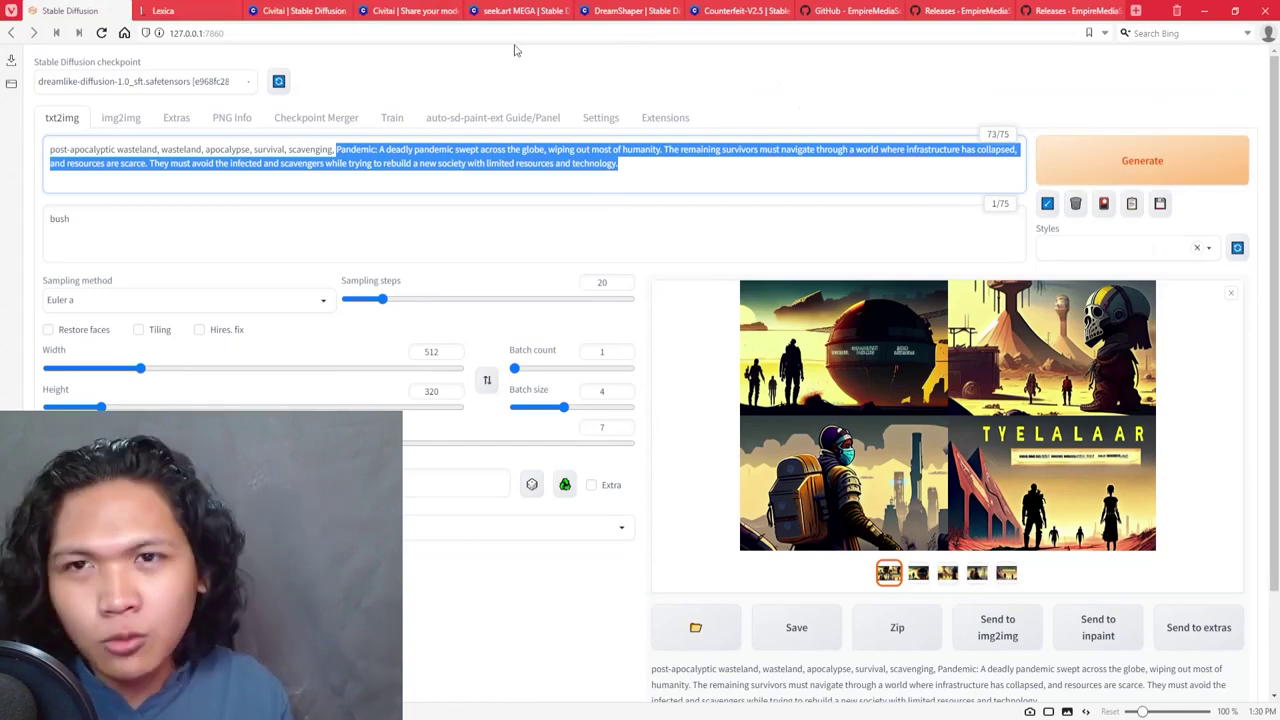
- Browse Lexica's image gallery and read the cosmic sorceress image's prompt, then close it
left_click(199, 17)
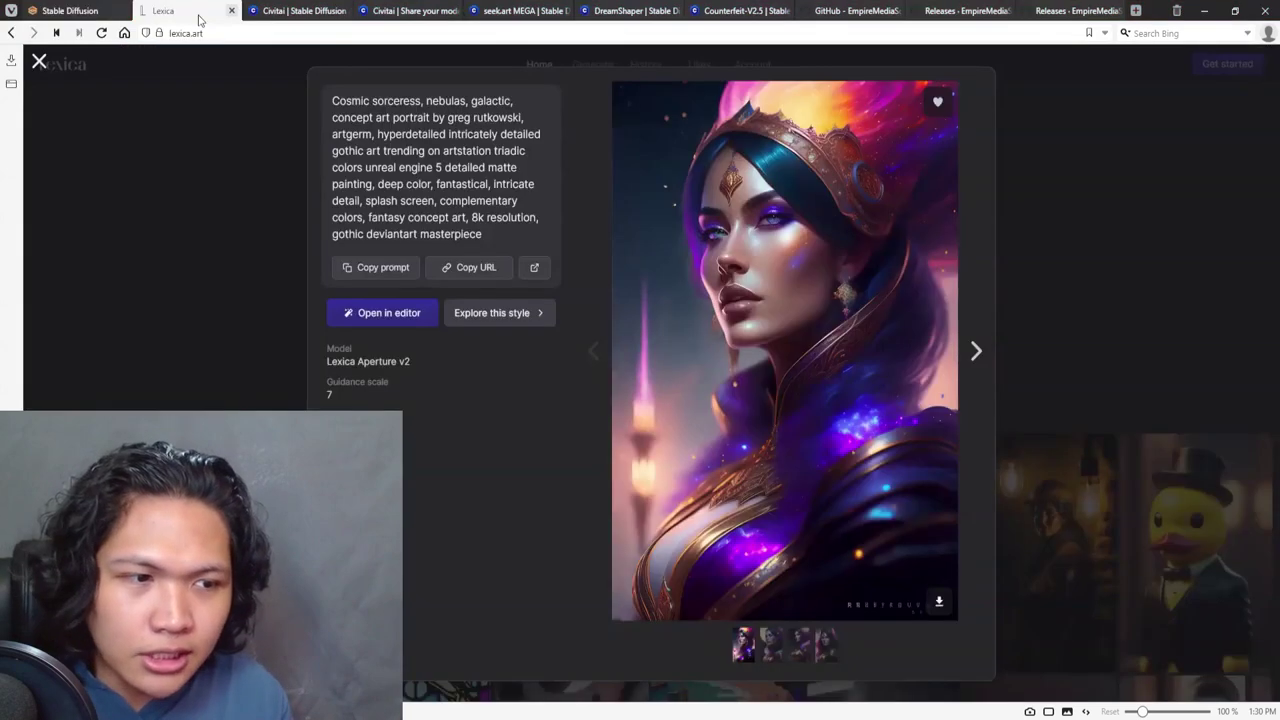
left_click(1176, 232)
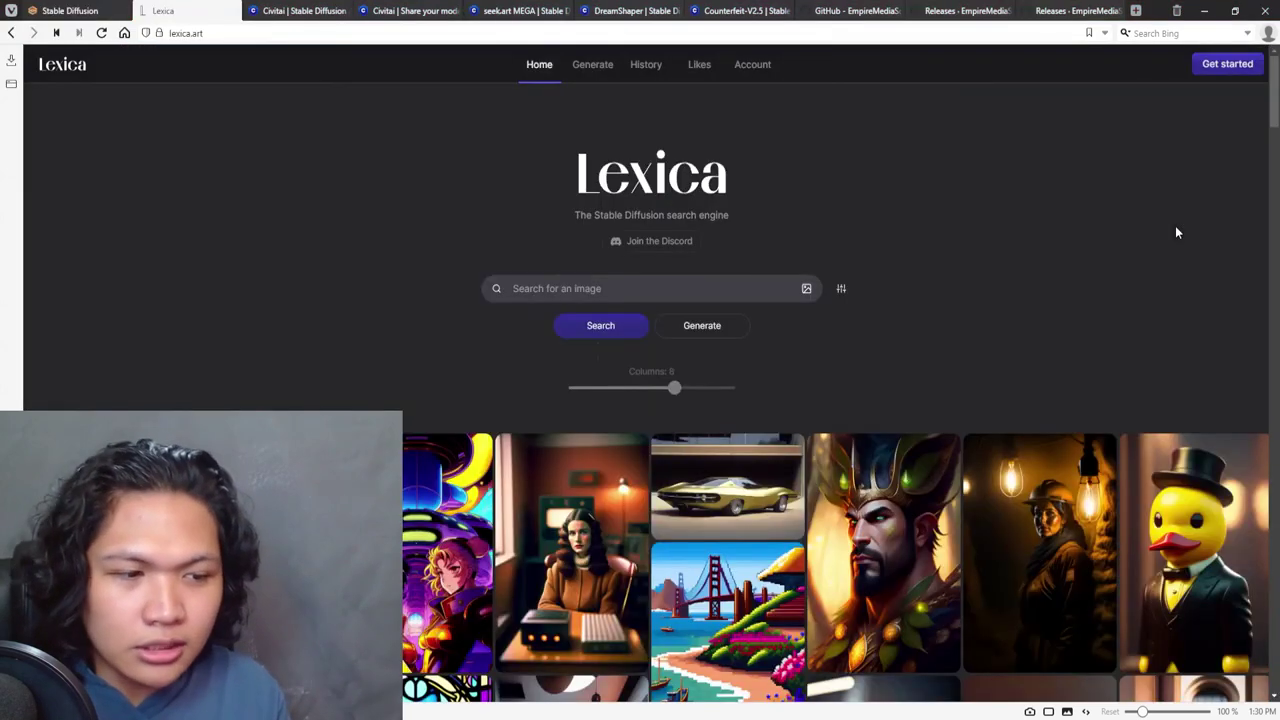
scroll(1176, 232, "down", 2)
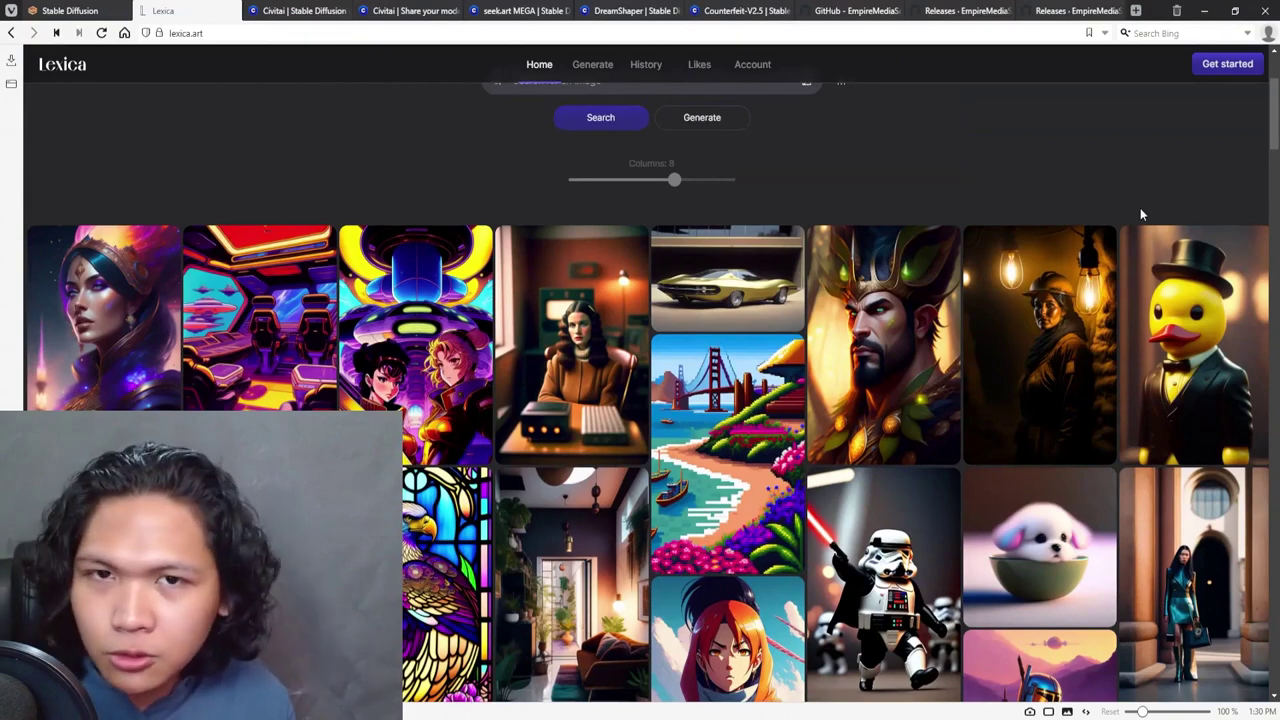
left_click(104, 300)
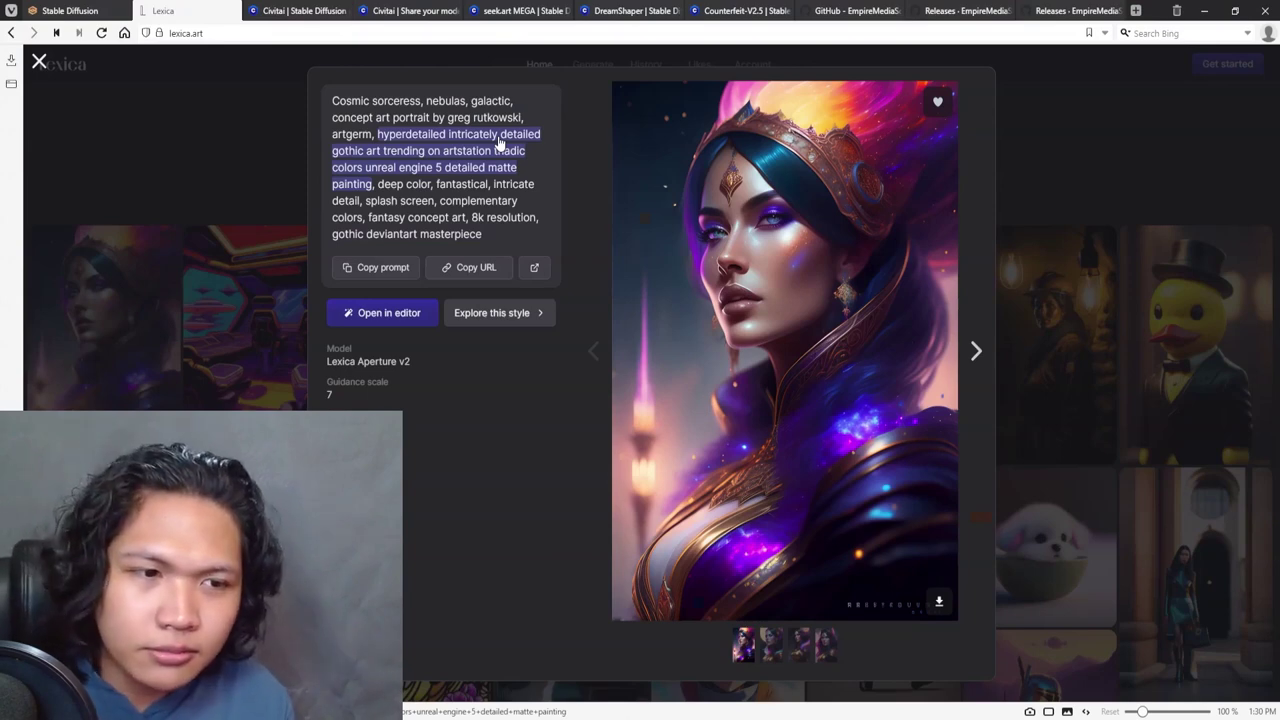
left_click(499, 143)
left_click(255, 99)
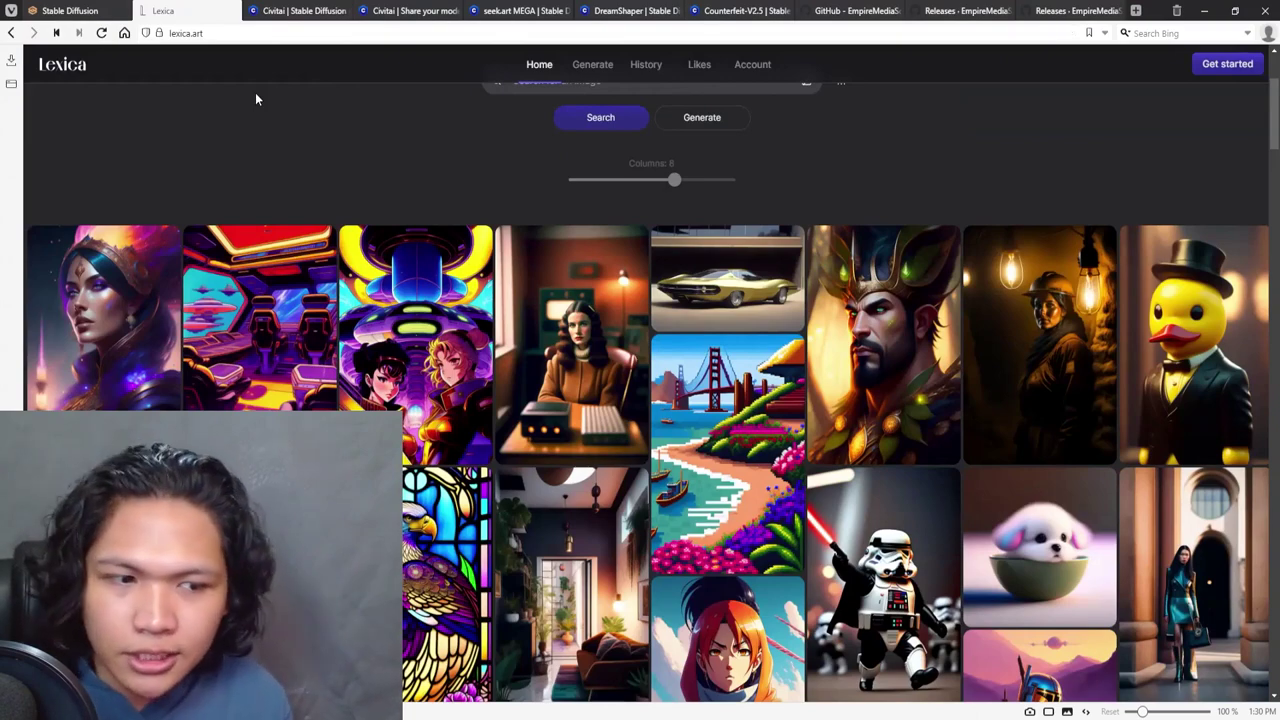
- Return to the Stable Diffusion txt2img page showing the Pandemic prompt and its images
key("ctrl+shift+Tab")
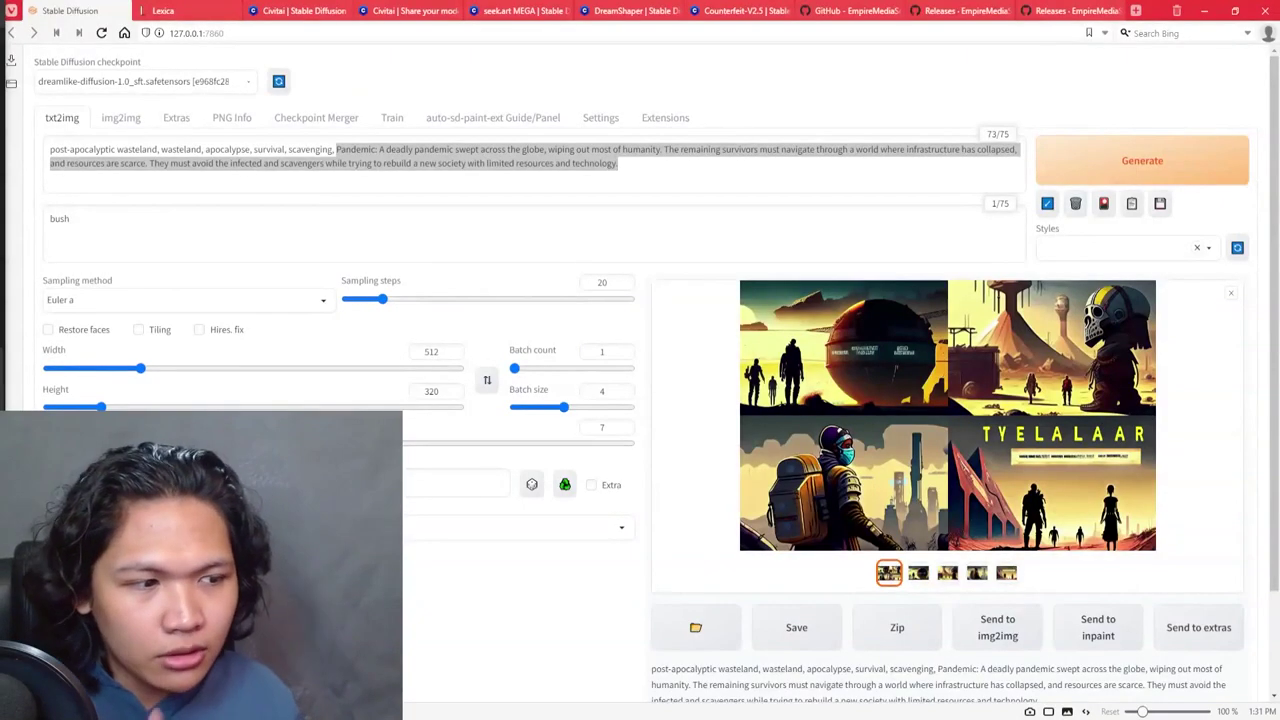